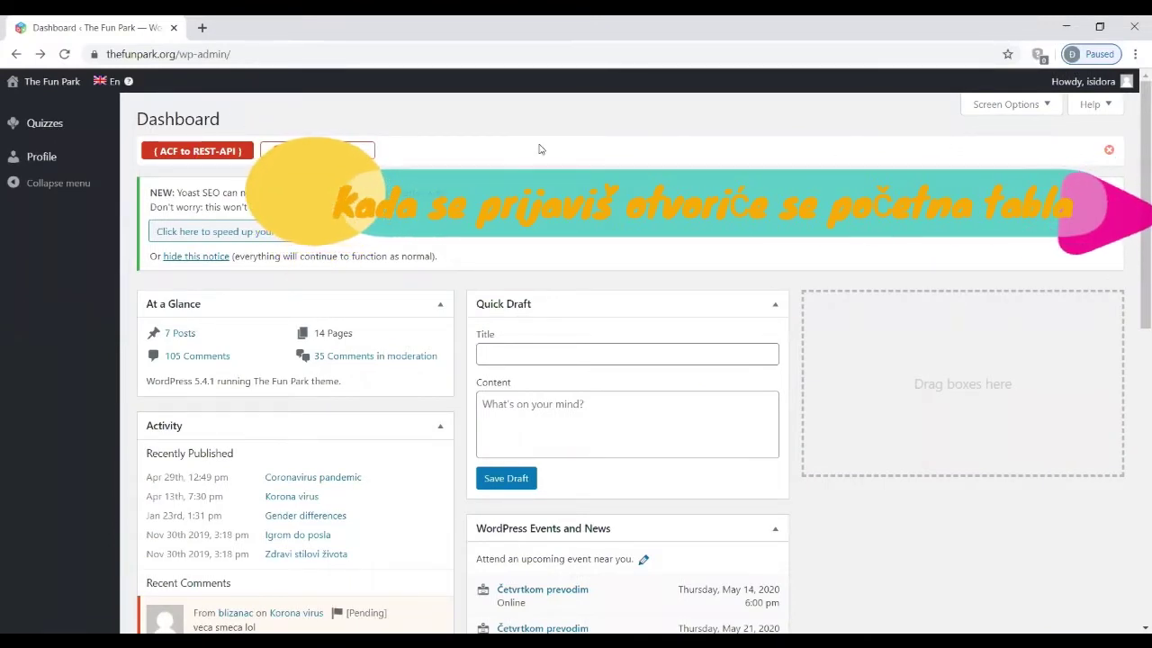
Step: Start a new quiz described in three paragraphs: "Zašto je ekologija važna tema?", "Da li se stvarno tiče svakog od nas?", "Odigraj ovaj kviz i saznaj!"
mouse_move(72, 133)
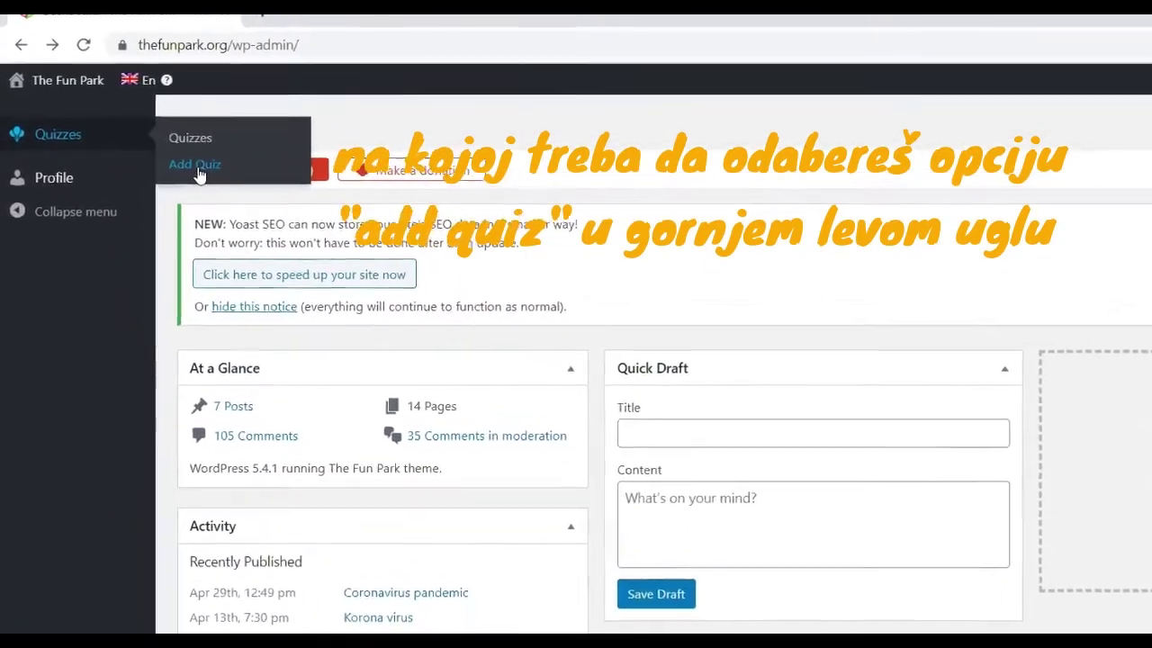
left_click(191, 167)
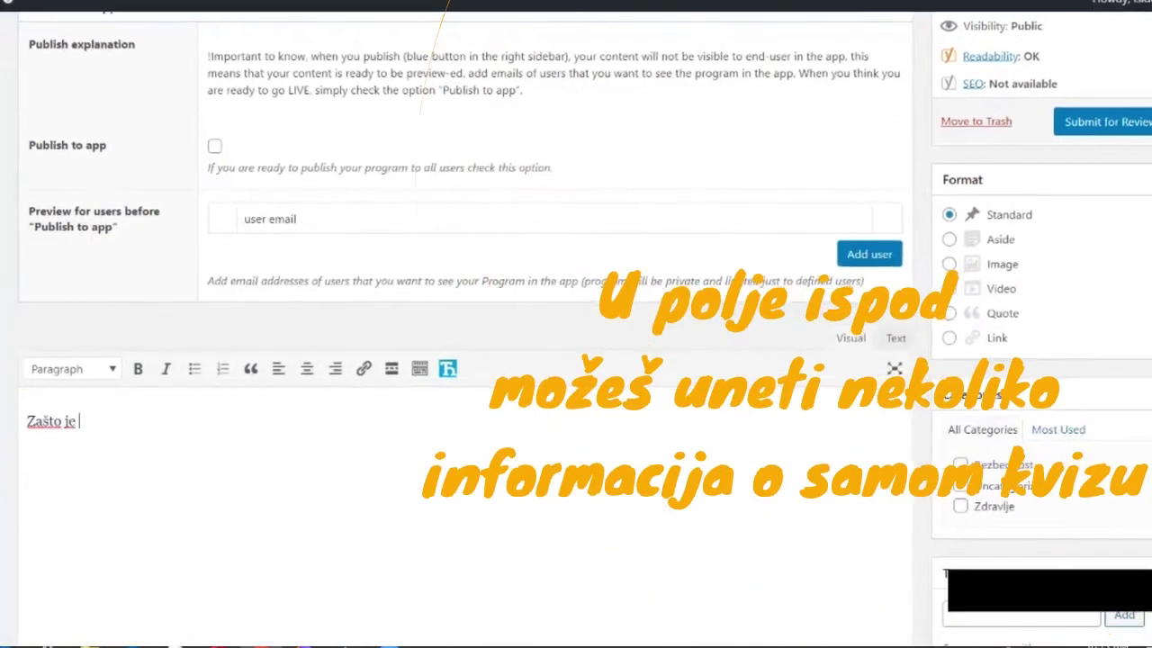
type("ekologija važna tema?")
key("Return")
type("Da li se stvarno tiče svakog od nas?")
key("Return")
type("Odigraj ovaj kviz i saznaj!")
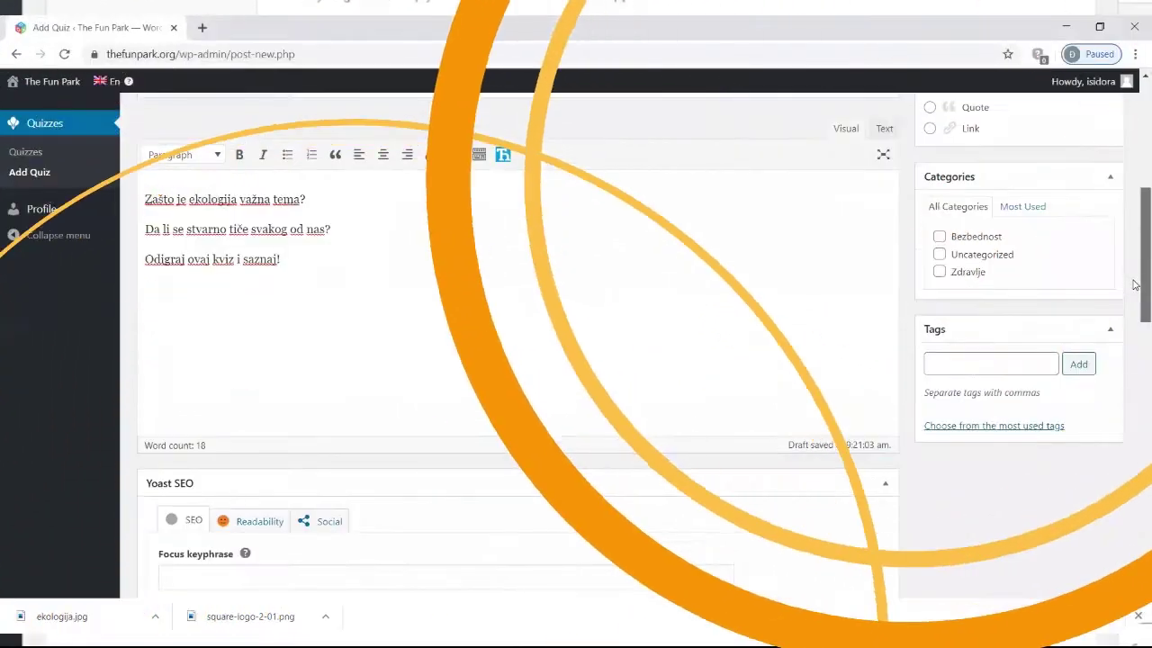
Step: Add a level to the quiz group and title it "Zaštita životne sredine"
left_click_drag(1135, 270, 1135, 510)
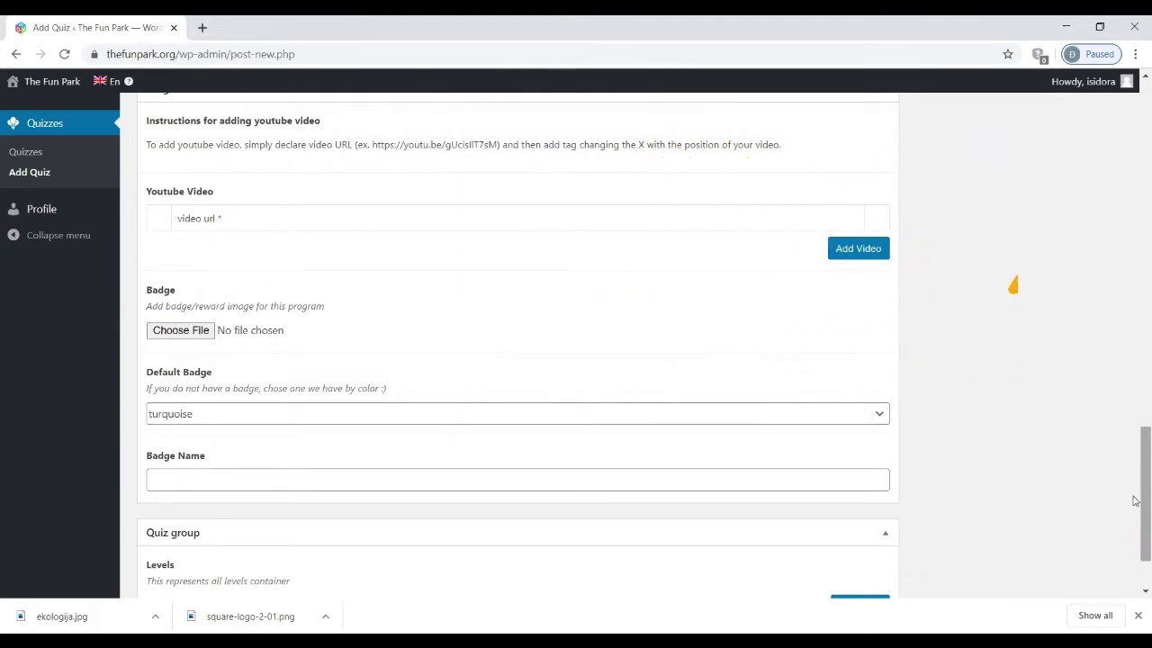
left_click_drag(1135, 500, 1132, 535)
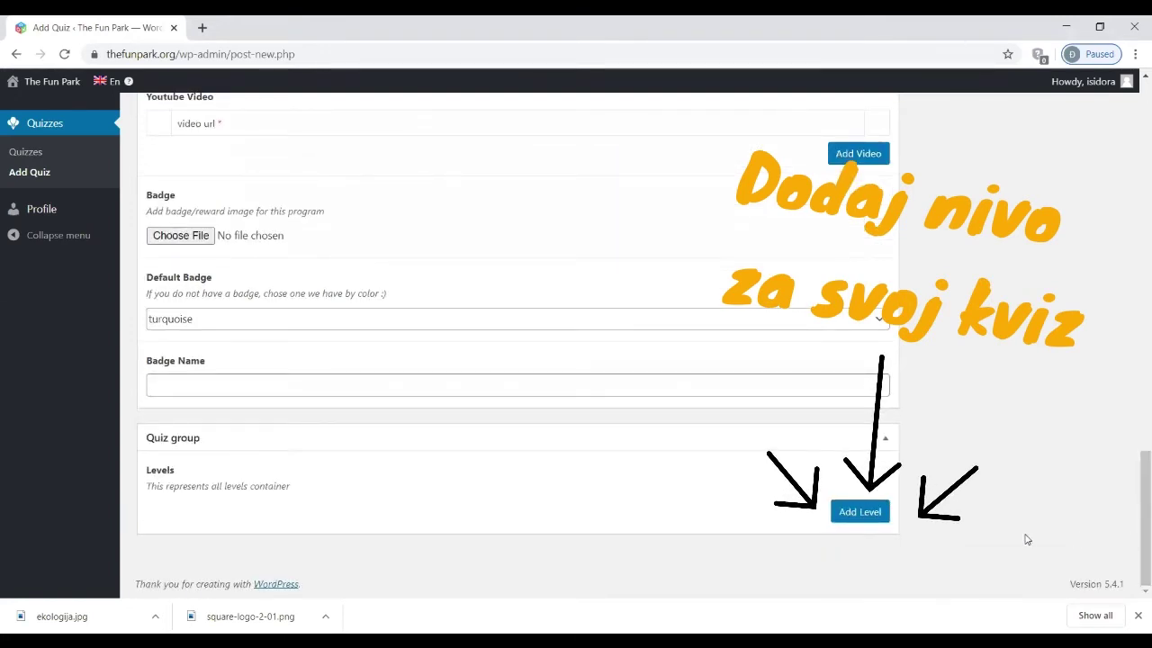
left_click(858, 513)
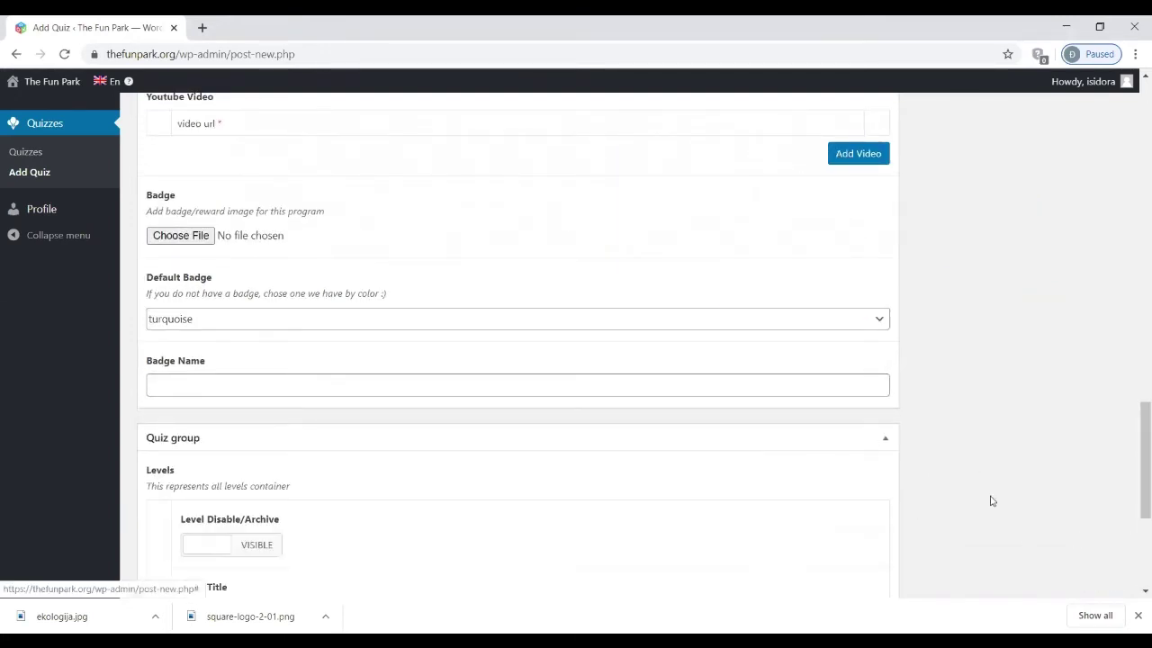
left_click_drag(1134, 429, 1134, 491)
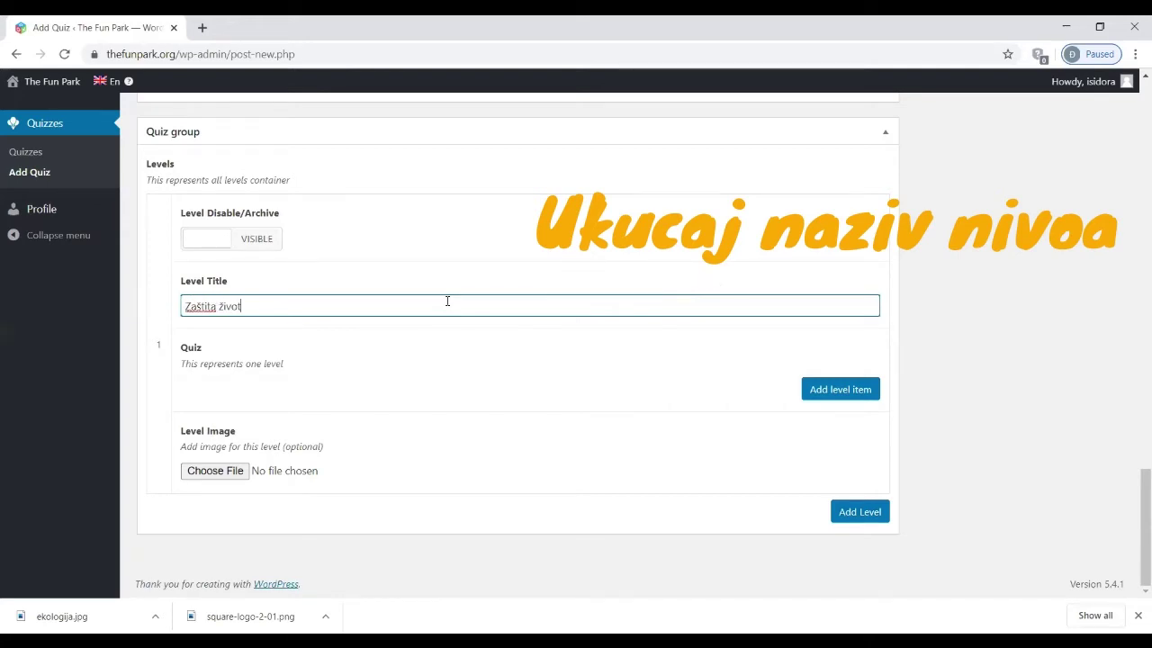
type("ne sredine")
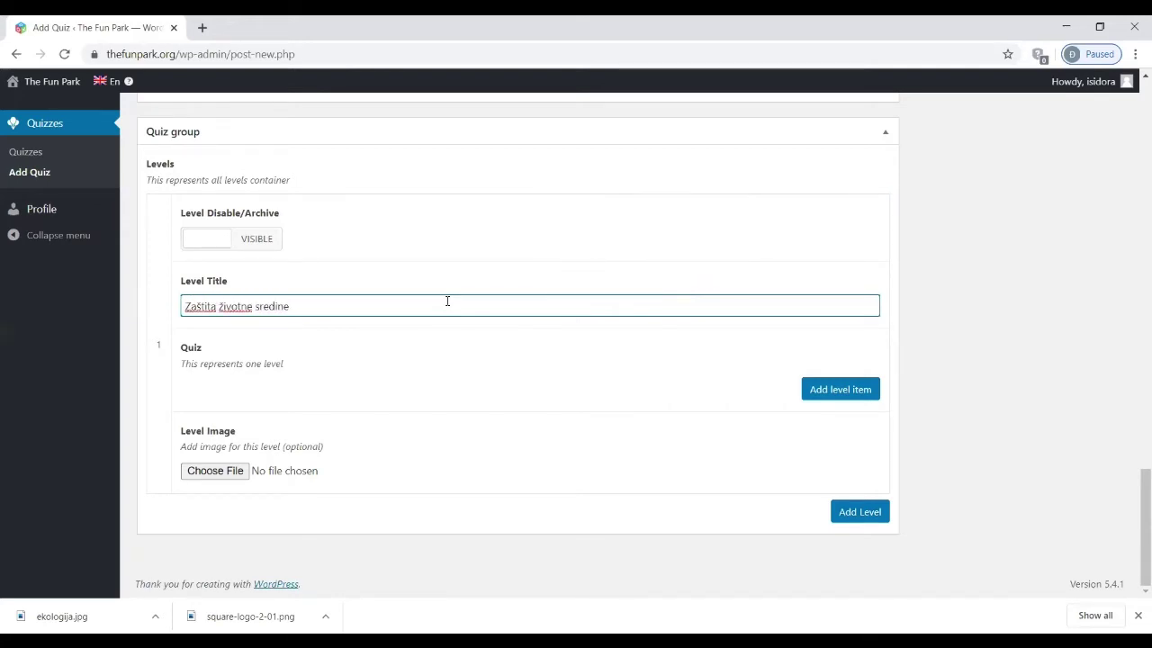
Step: Attach the picture ekologija from the Downloads folder as the level image
left_click(209, 478)
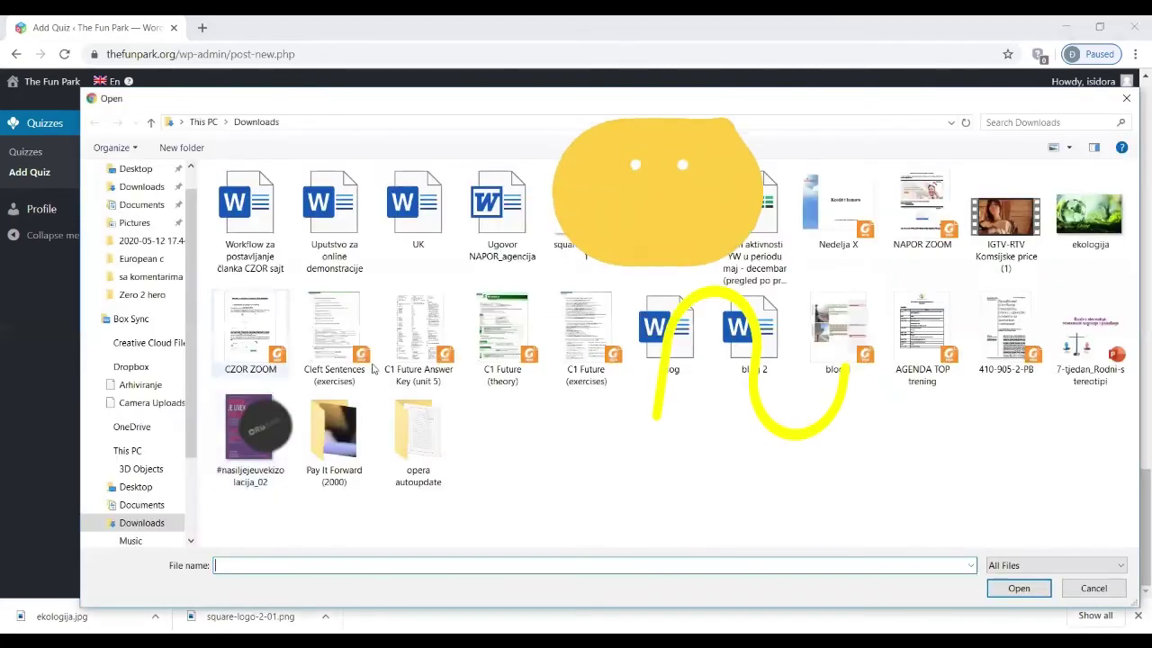
left_click(1104, 210)
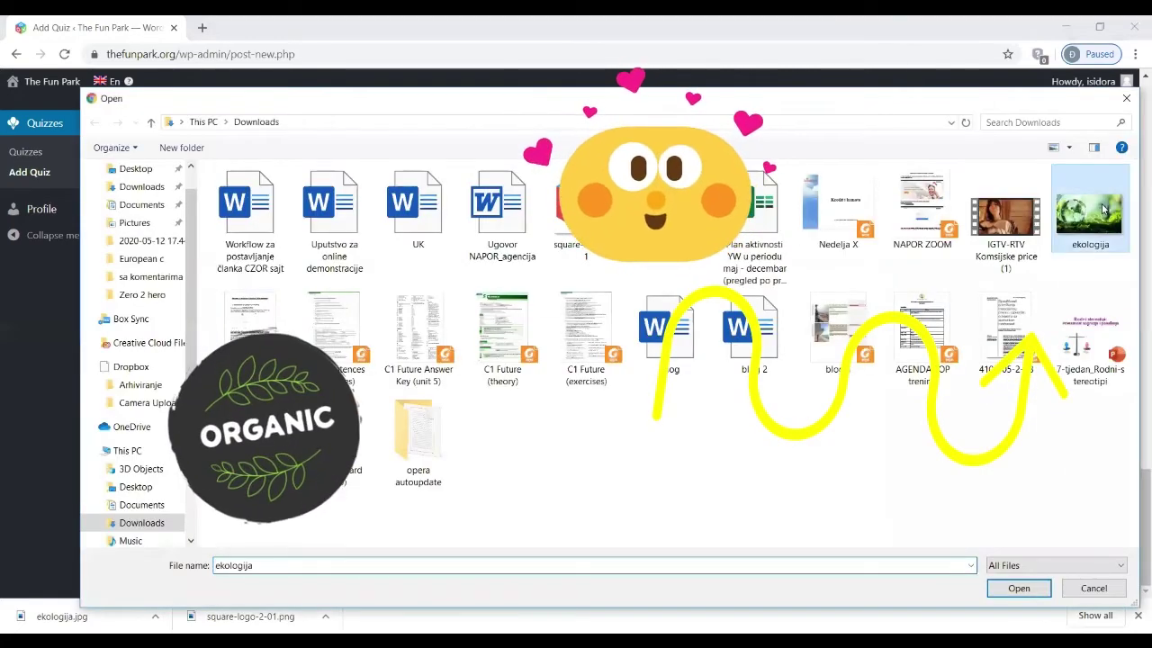
left_click(1021, 590)
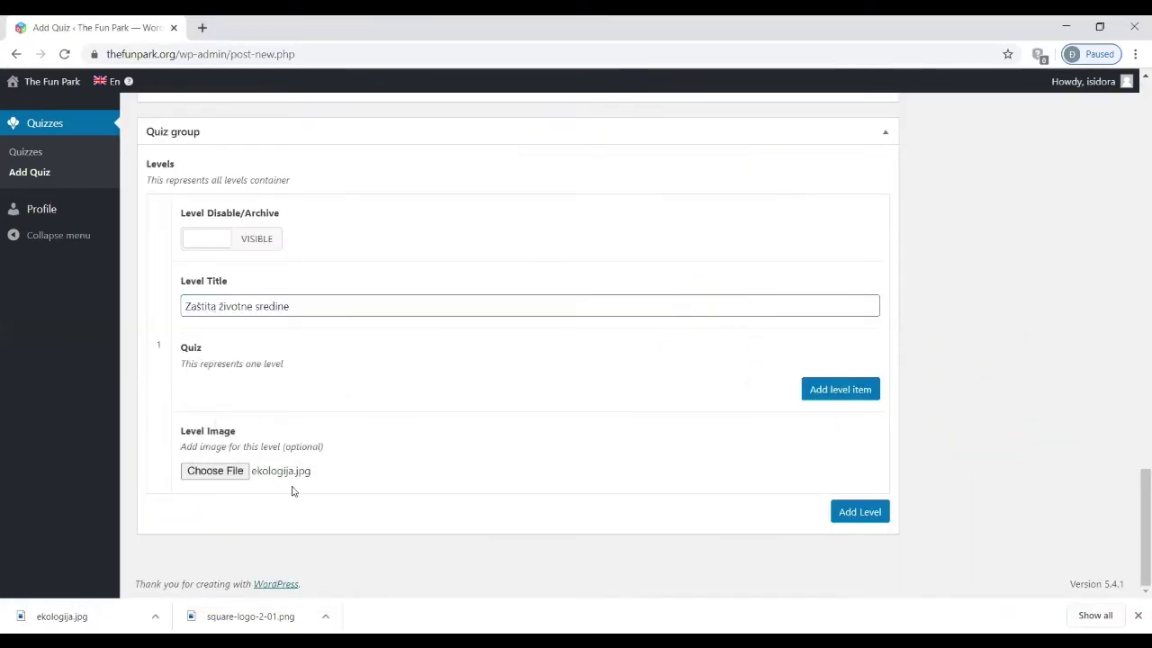
Step: Add a level item asking "Koliko godina je potrebno da se razgradi plastična kesa?" with the question type 2 Options
left_click(839, 390)
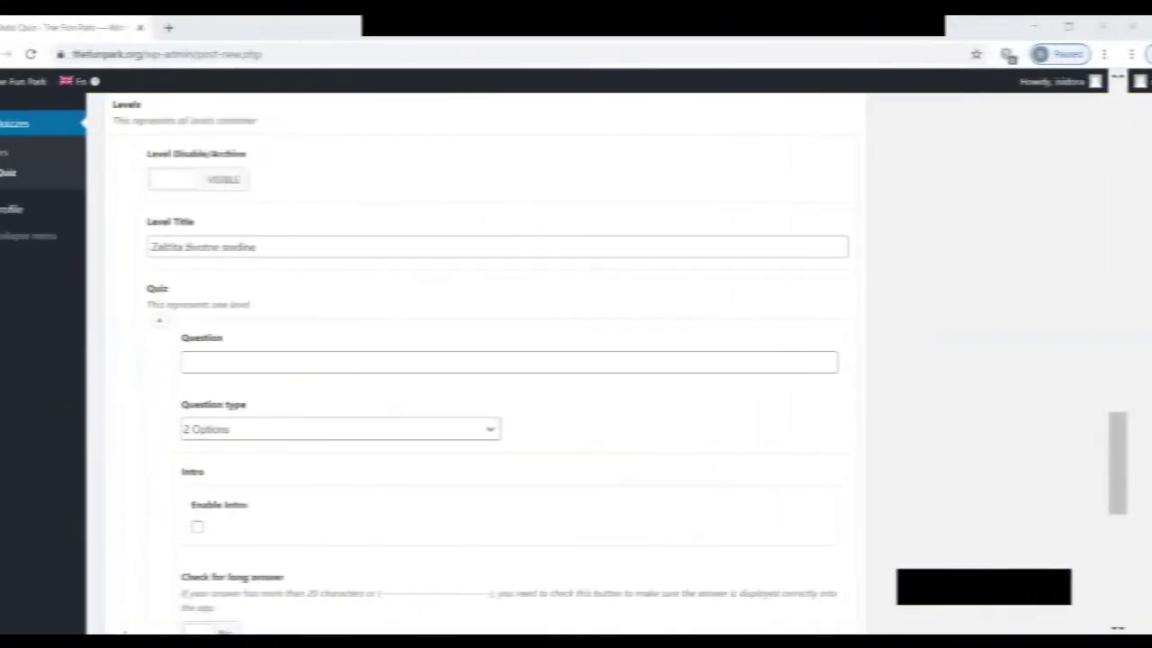
type("ko godina je potrebno da se razgradi p")
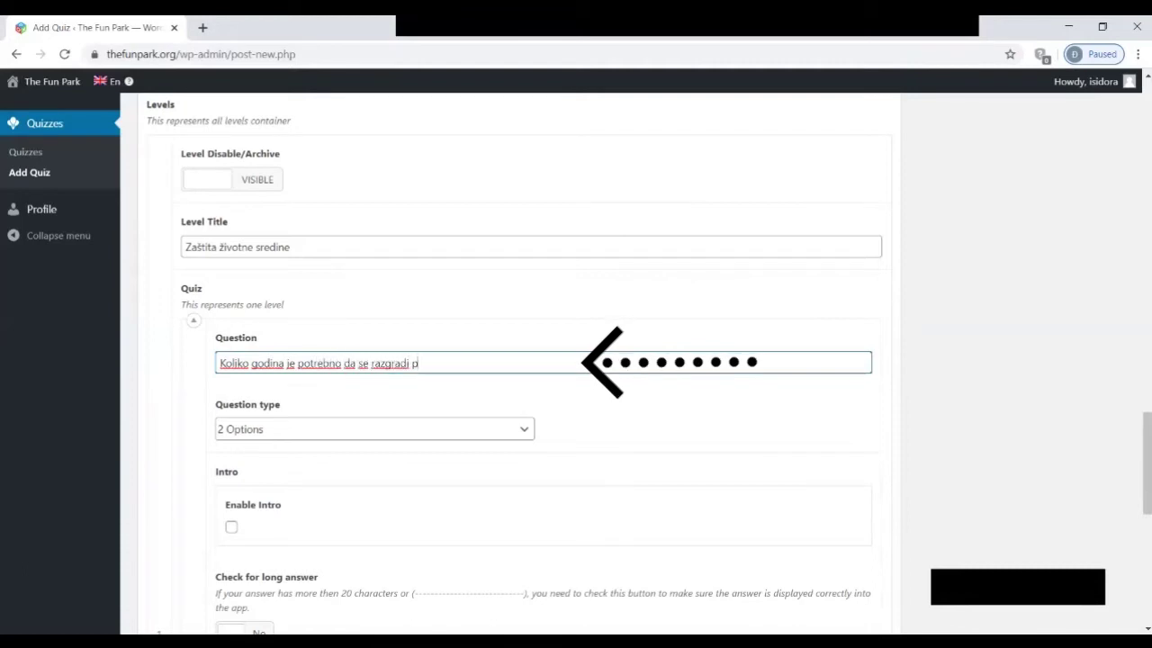
type("lastična kesa?")
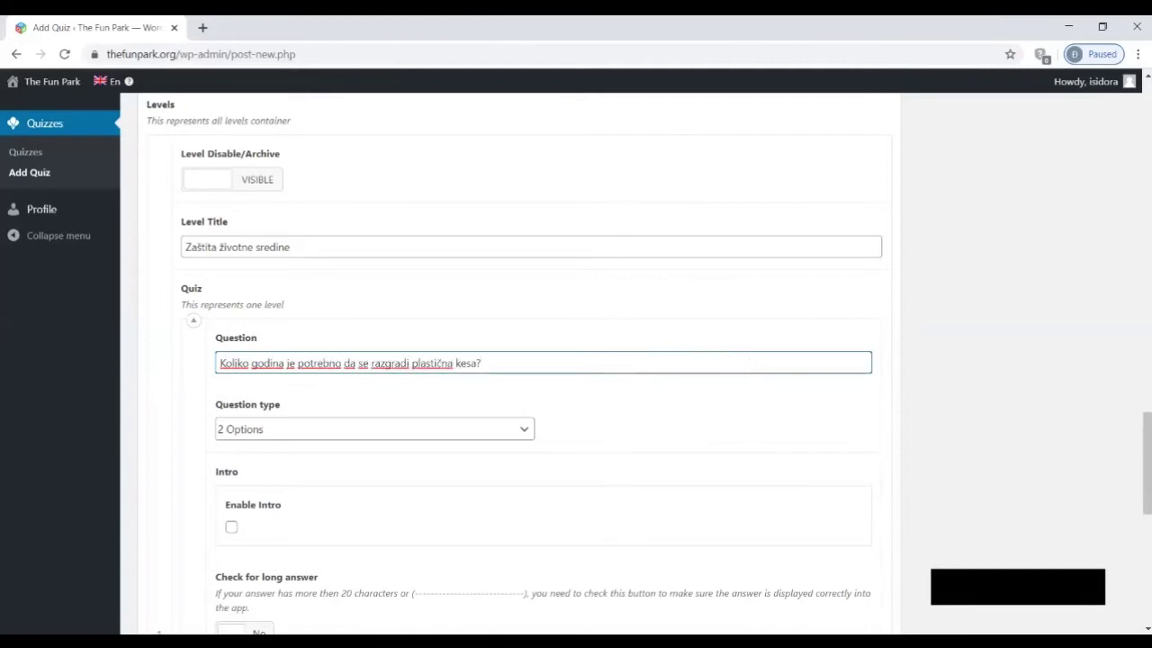
scroll(540, 360, "down", 1)
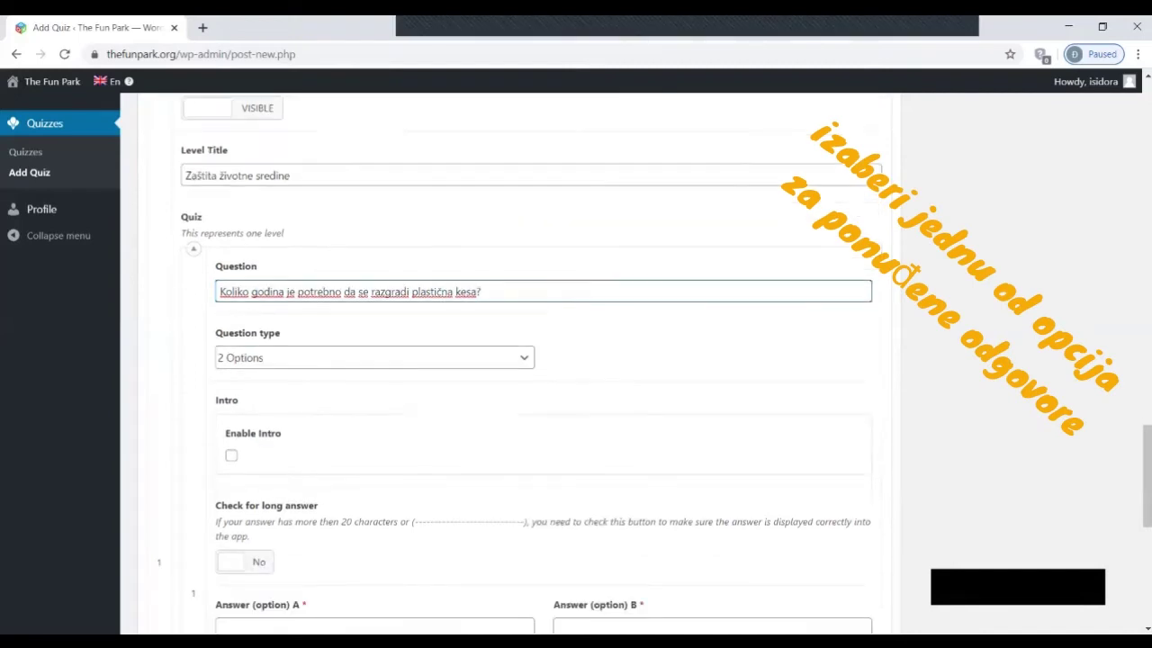
left_click(375, 353)
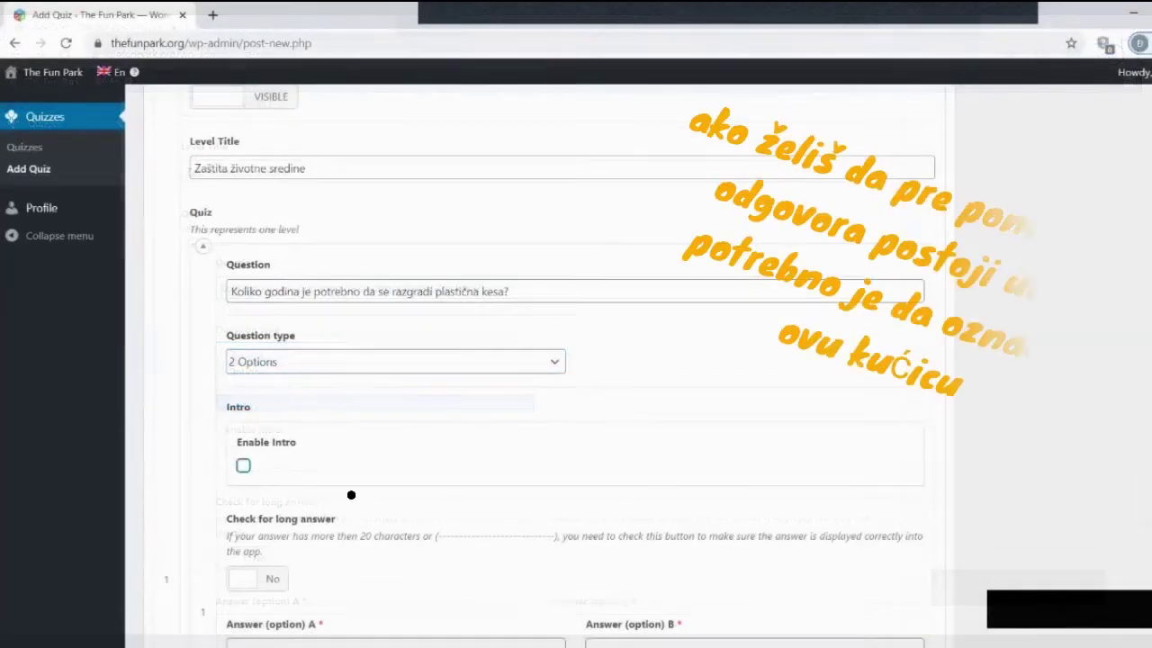
Step: Enable the question's intro and attach the picture "plastične kese" as its image
left_click(243, 465)
scroll(576, 360, "down", 1)
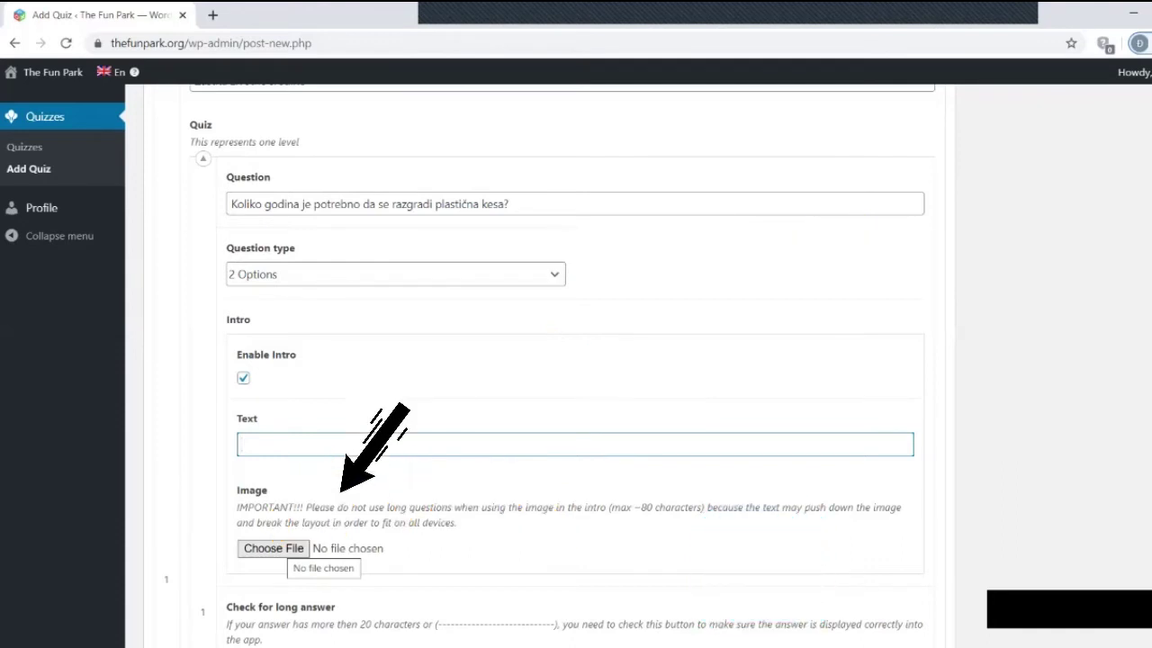
left_click(286, 548)
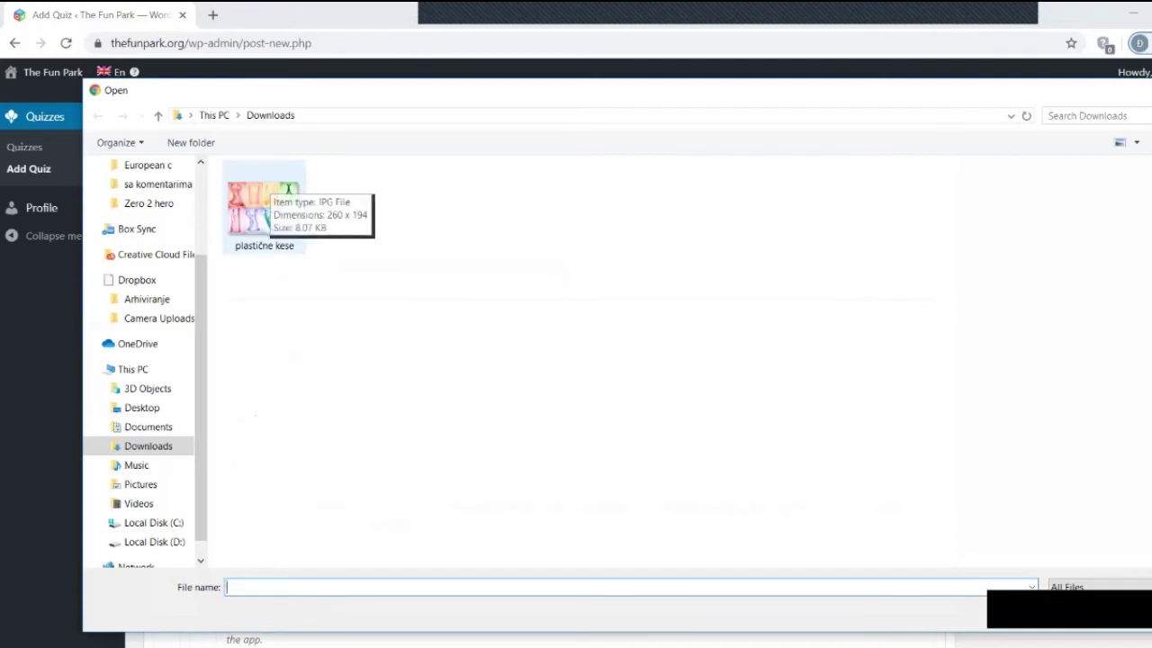
left_click(287, 189)
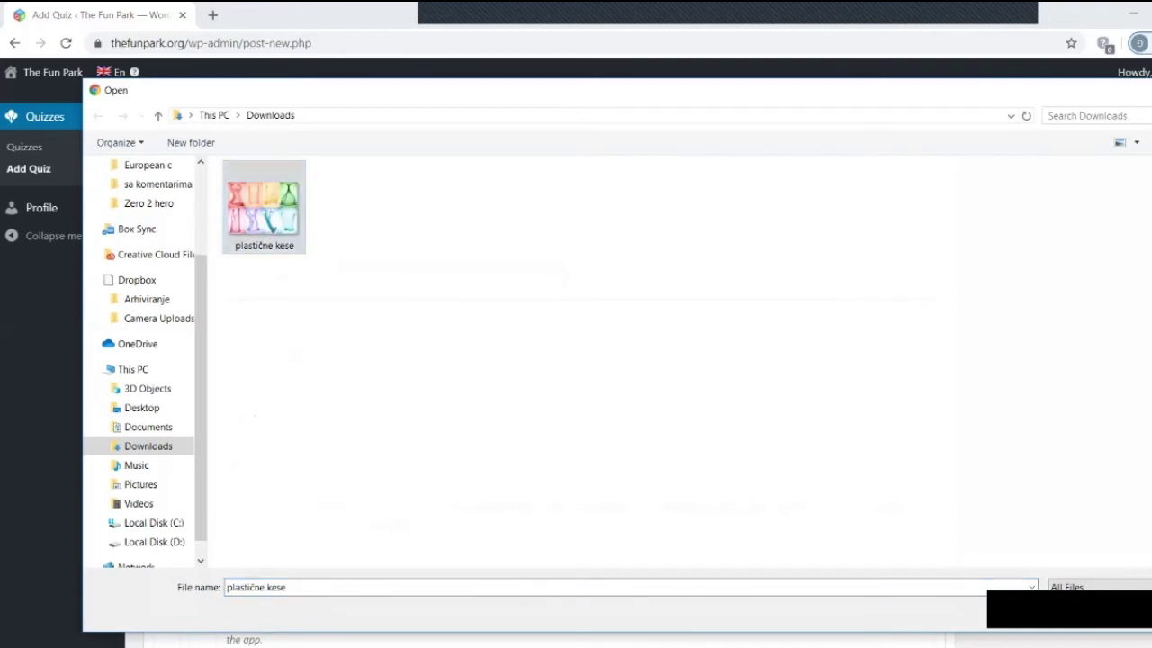
key("Return")
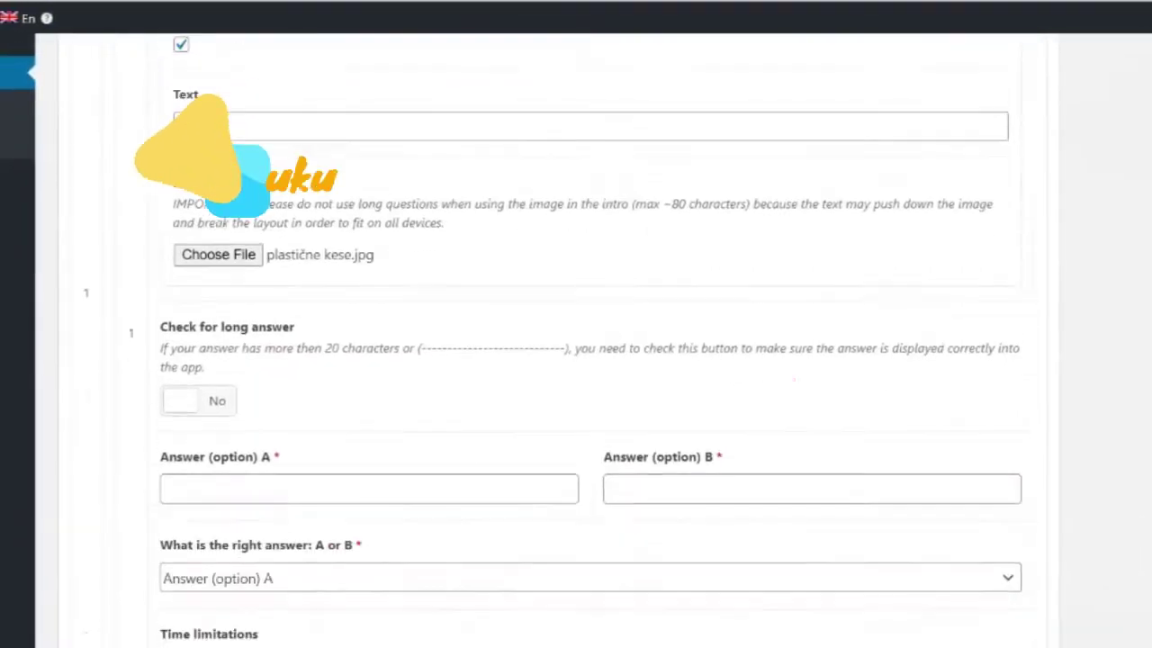
Step: Enter "20 do 40 godina" as answer A and "5 do 10 godina" as answer B, with A as the right answer
scroll(584, 360, "down", 3)
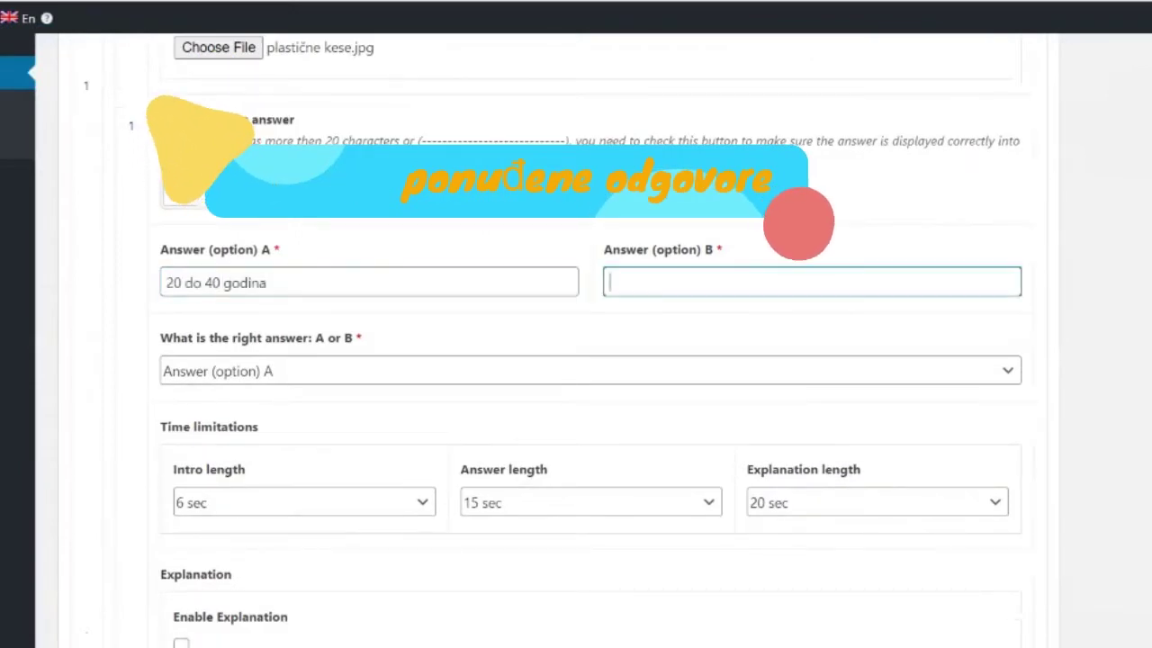
type("5 do 10 godina")
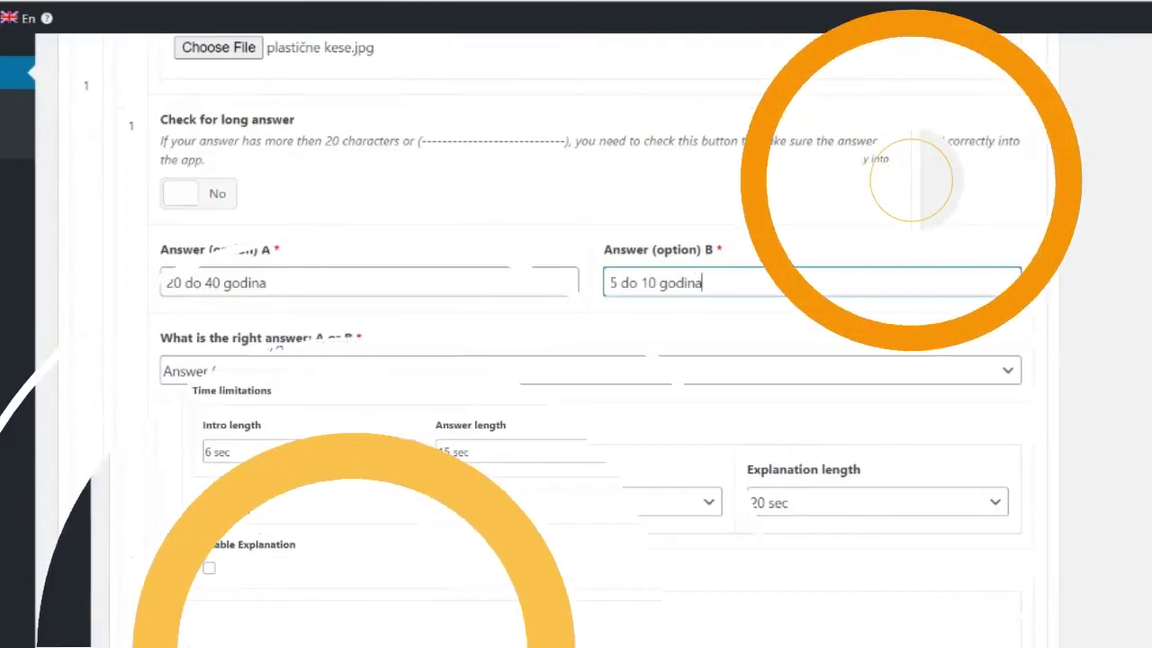
left_click(540, 344)
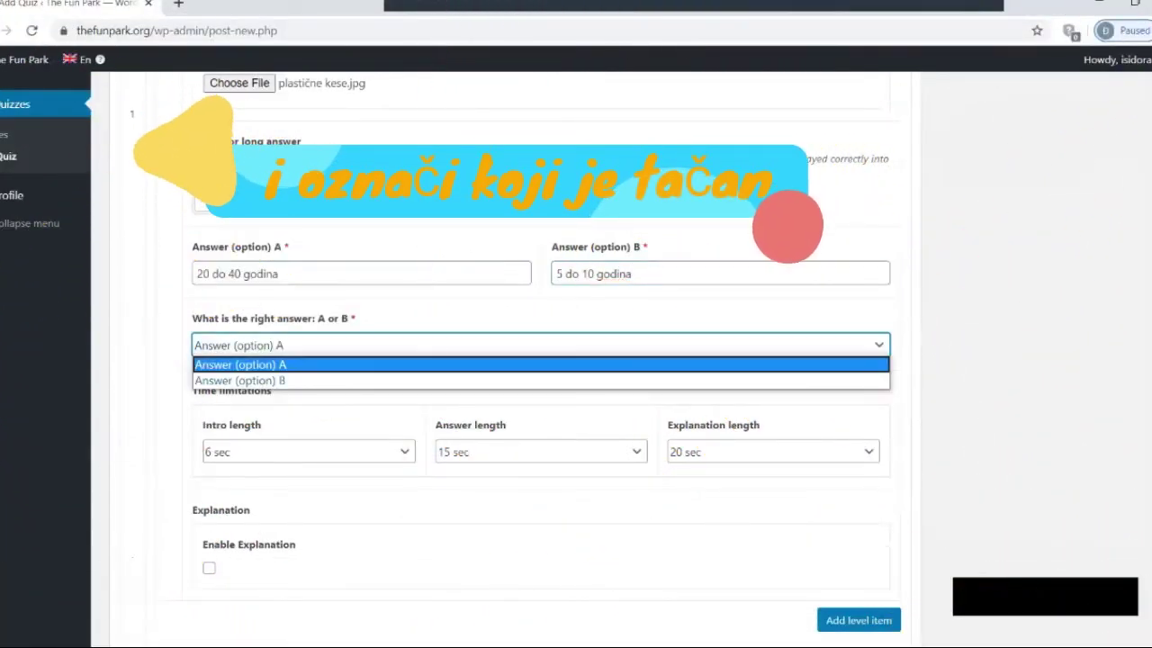
key("Return")
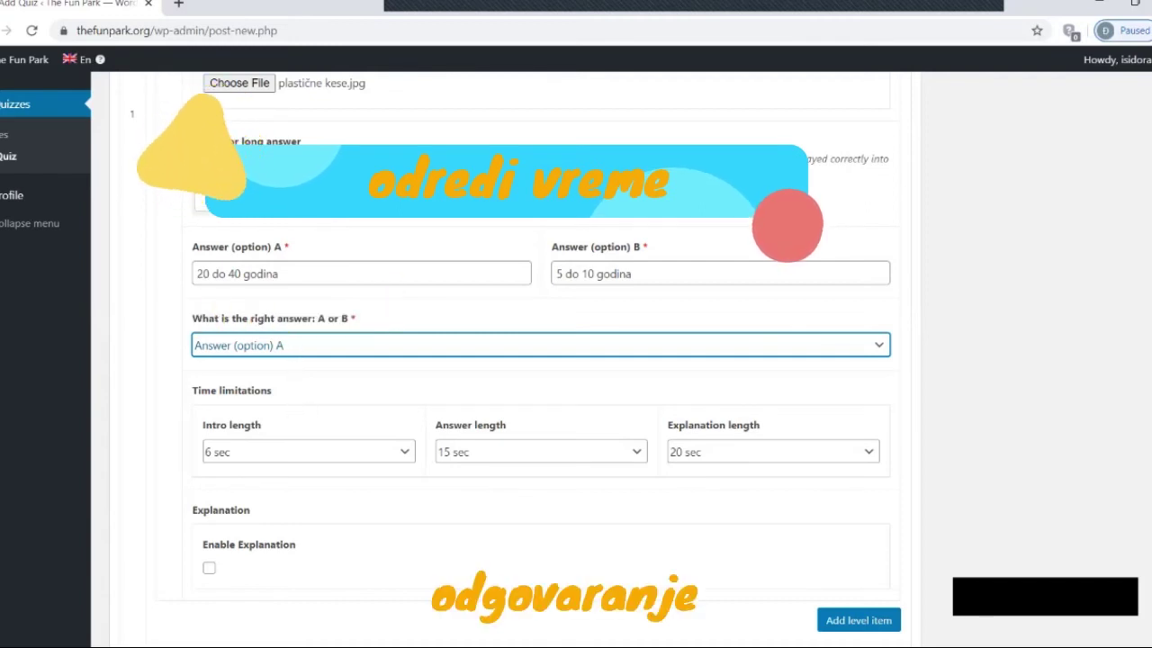
Step: Set the question's answer length to 20 sec and its explanation length to 30 sec
left_click(540, 452)
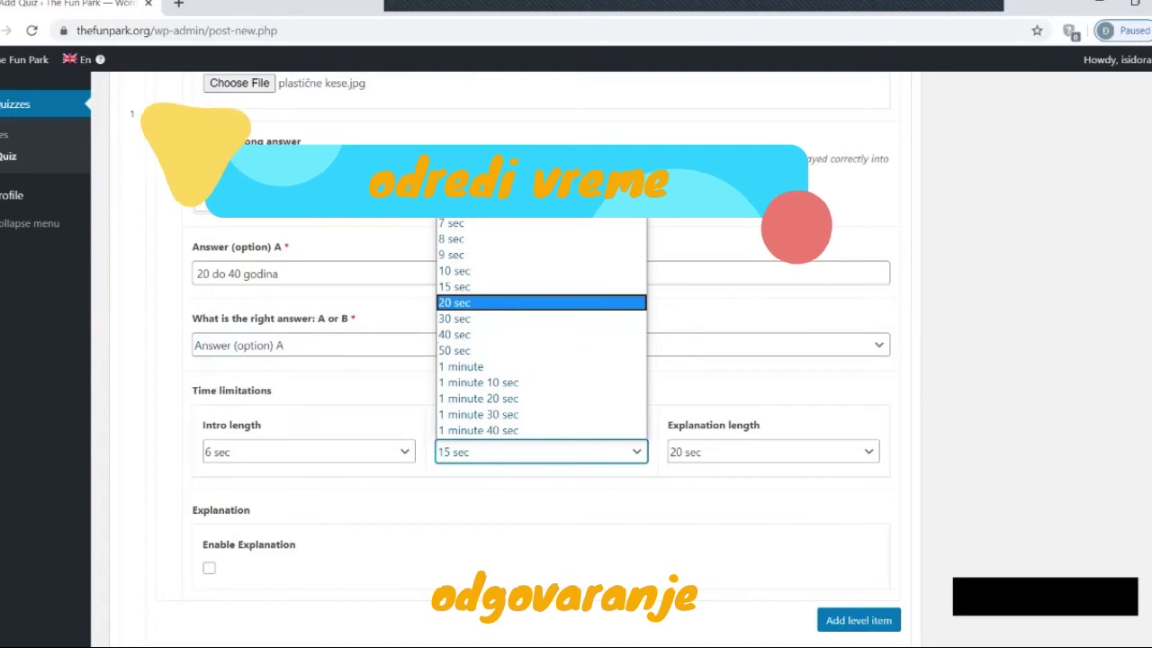
left_click(540, 302)
left_click(772, 452)
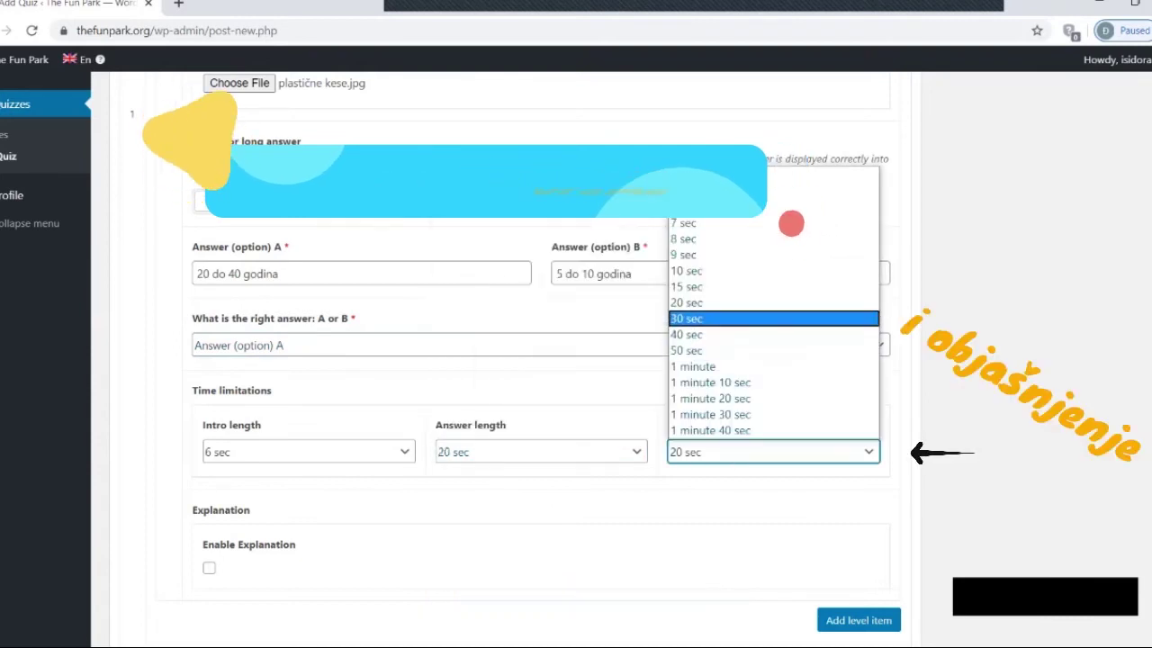
left_click(720, 318)
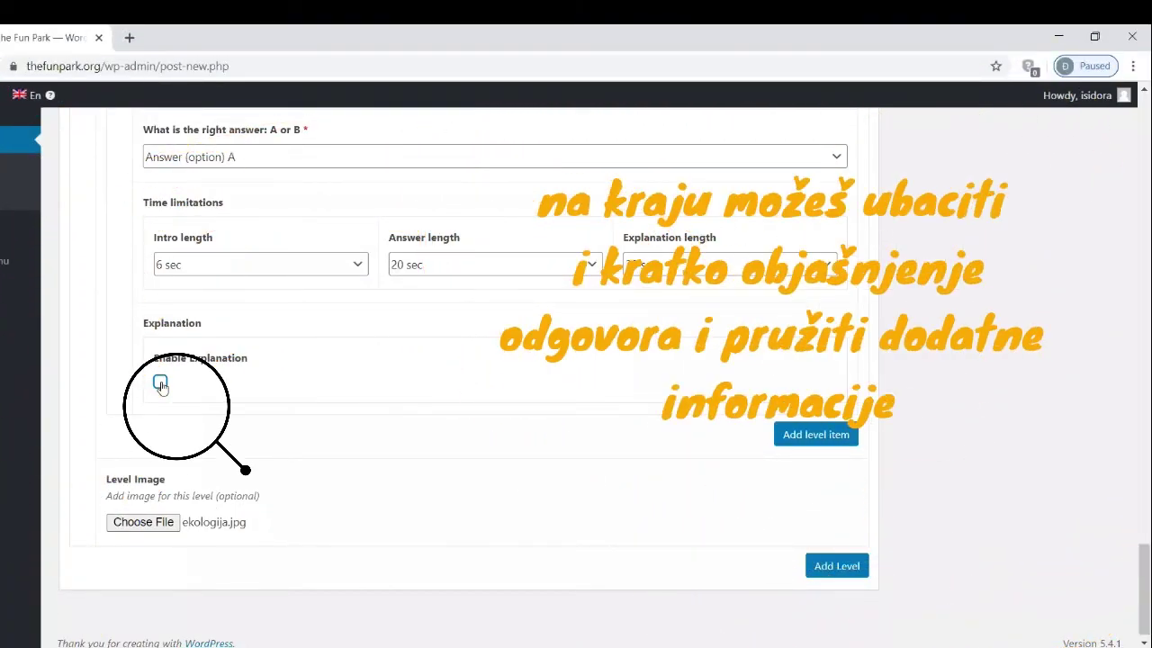
Step: Enable the explanation, titled "Da li ste znali?", with the text "Plastika i aluminijum su među najsporije razgradivim materijalima"
left_click(160, 385)
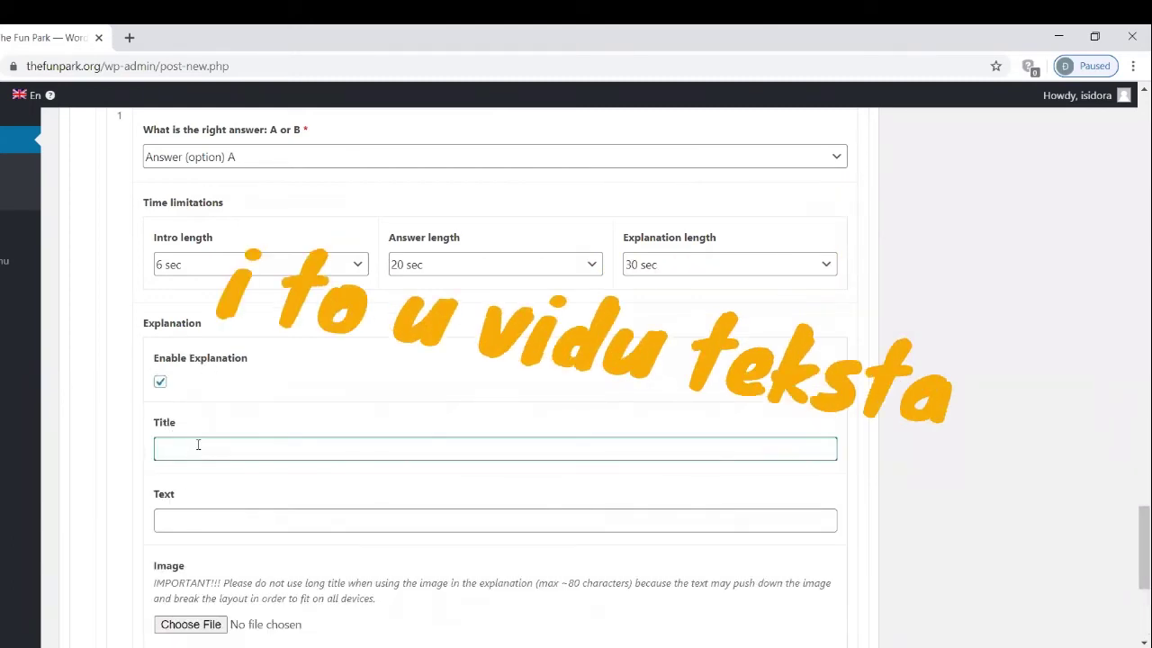
left_click(212, 519)
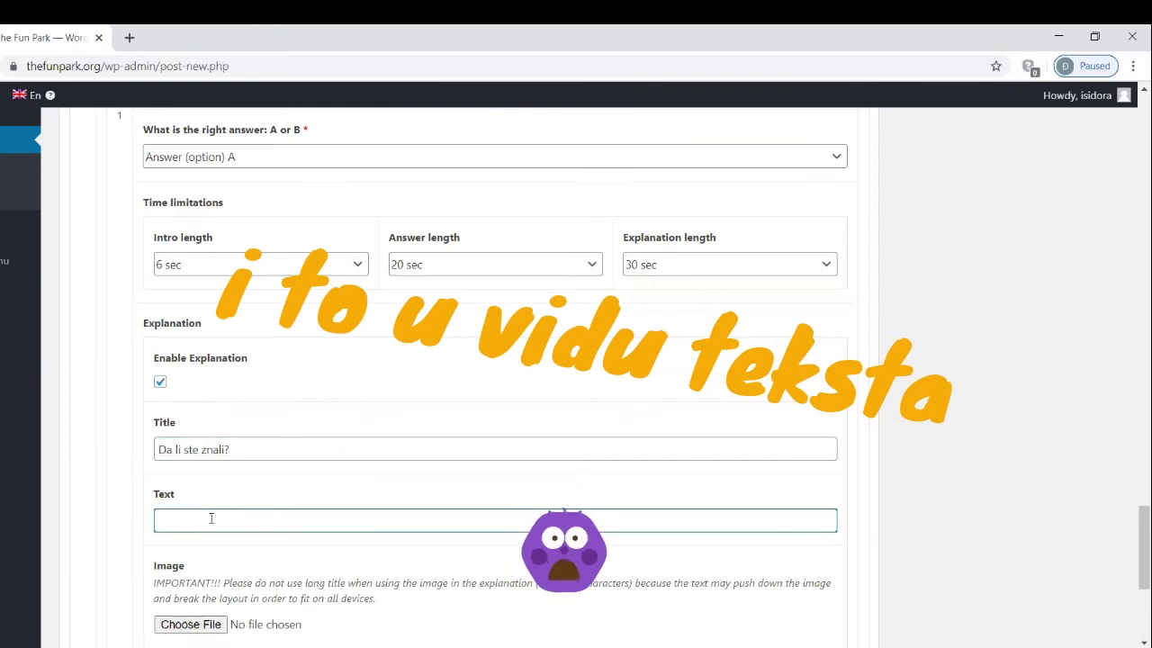
type("Plastika i aluminijum su među najsporije razgradivim materijalima")
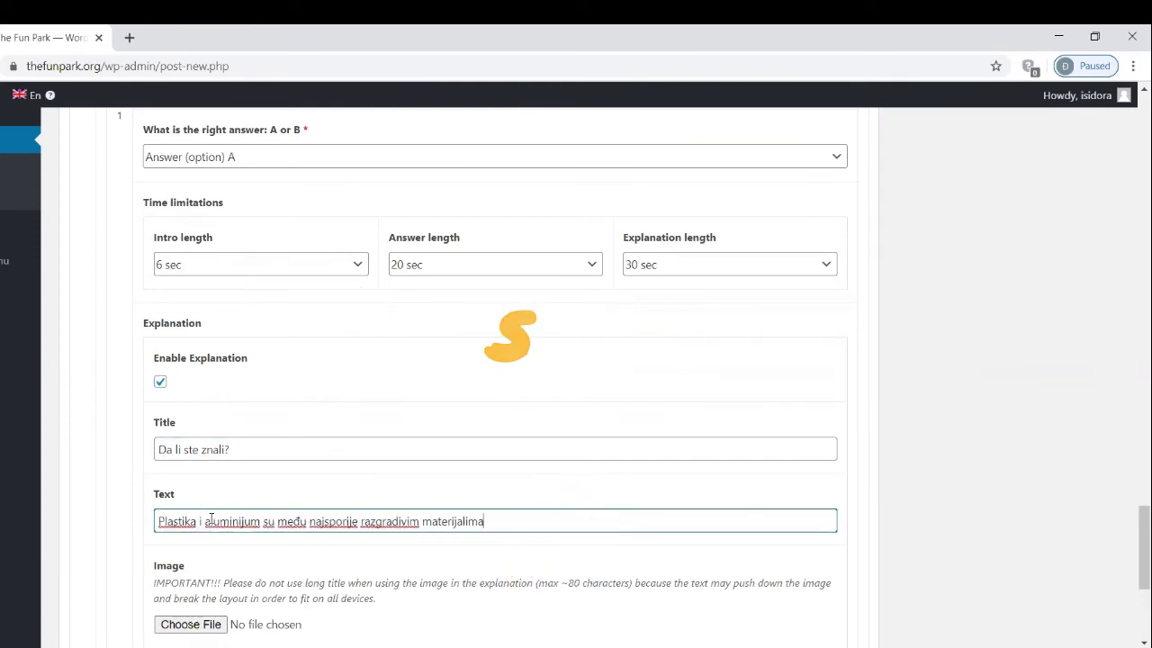
Step: Attach the picture "plastika i aluminijum" from the Downloads folder as the explanation's image
left_click(189, 624)
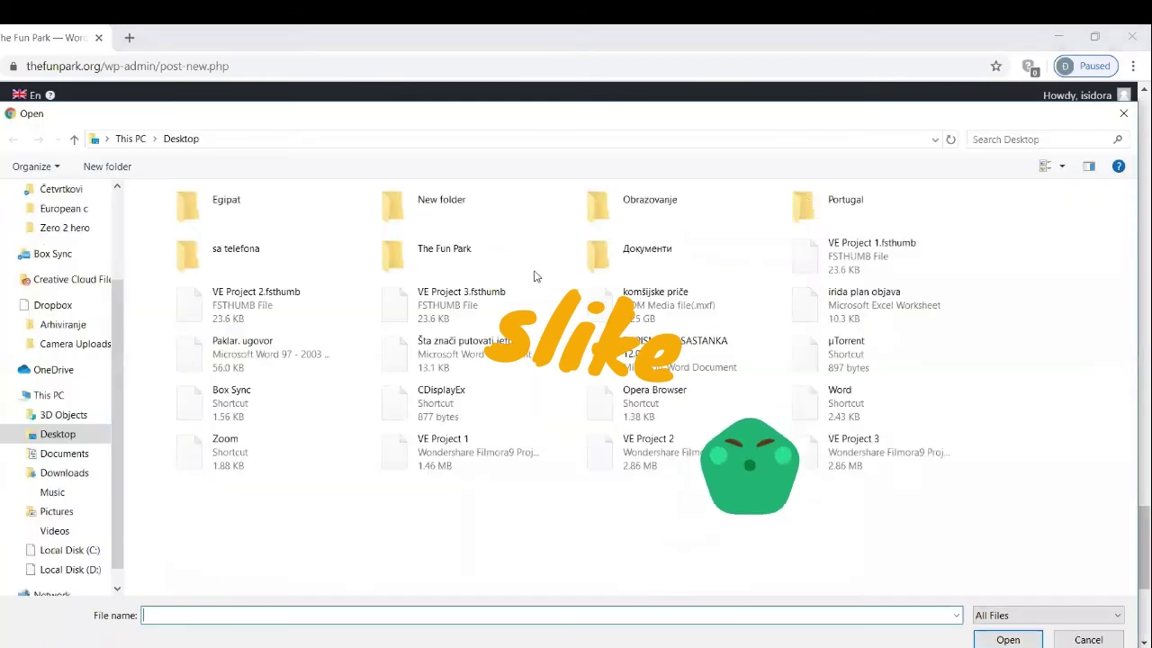
left_click(79, 473)
double_click(189, 263)
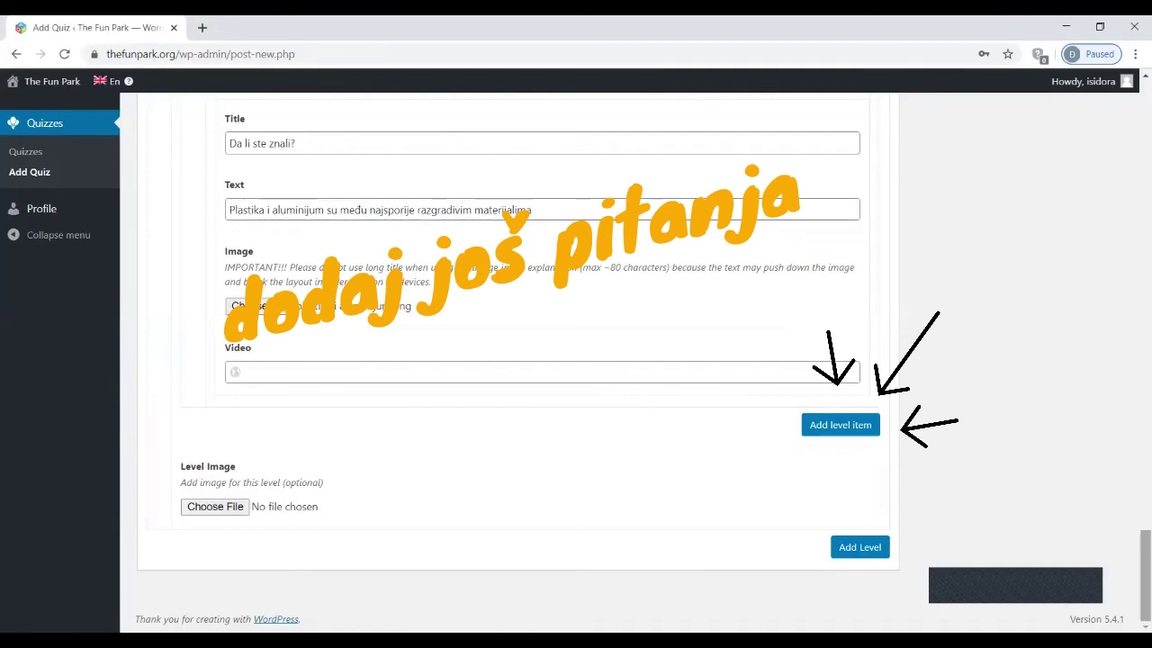
Step: Return to the top of the quiz form to reach its publishing options
scroll(540, 360, "up", 10)
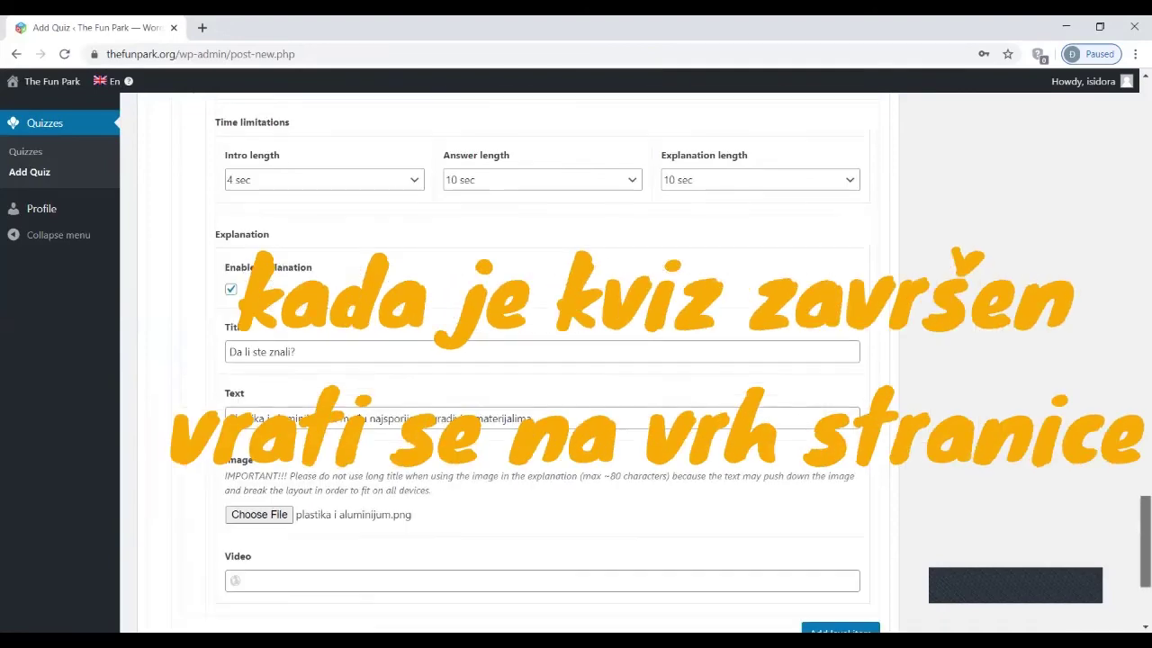
scroll(518, 359, "up", 15)
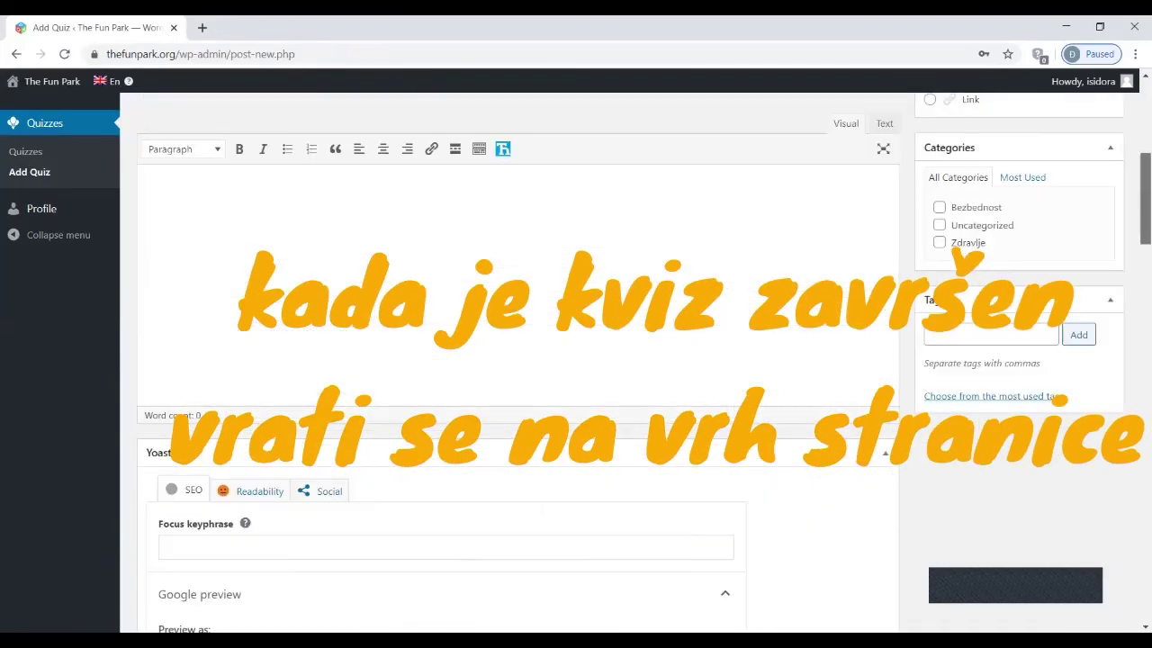
scroll(518, 360, "up", 5)
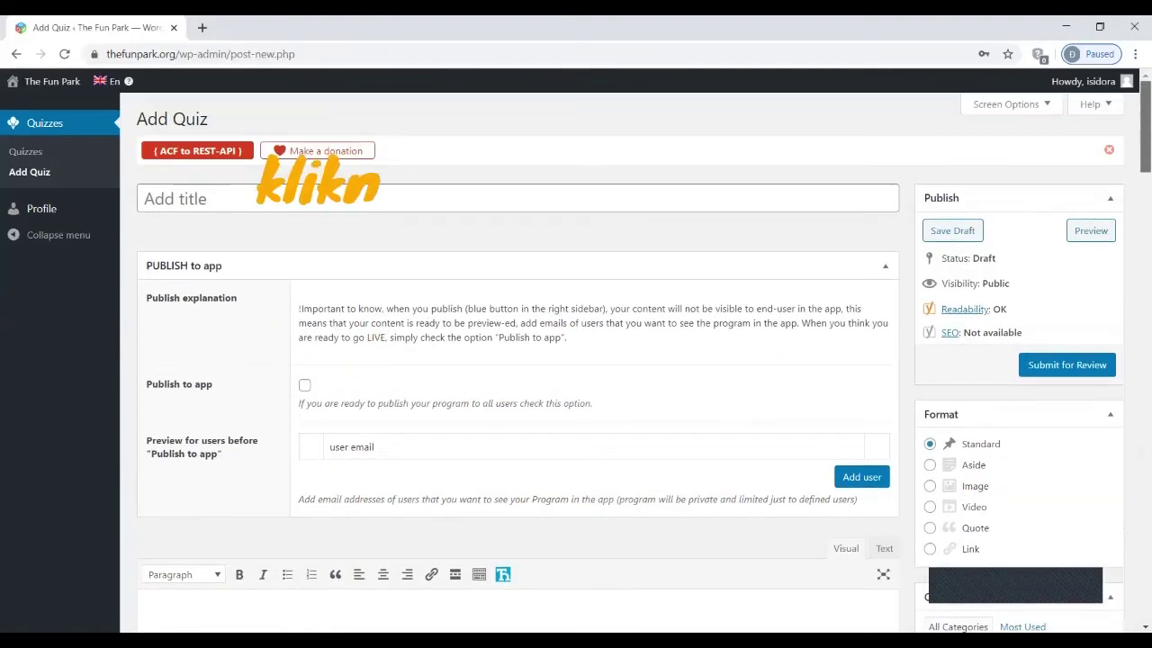